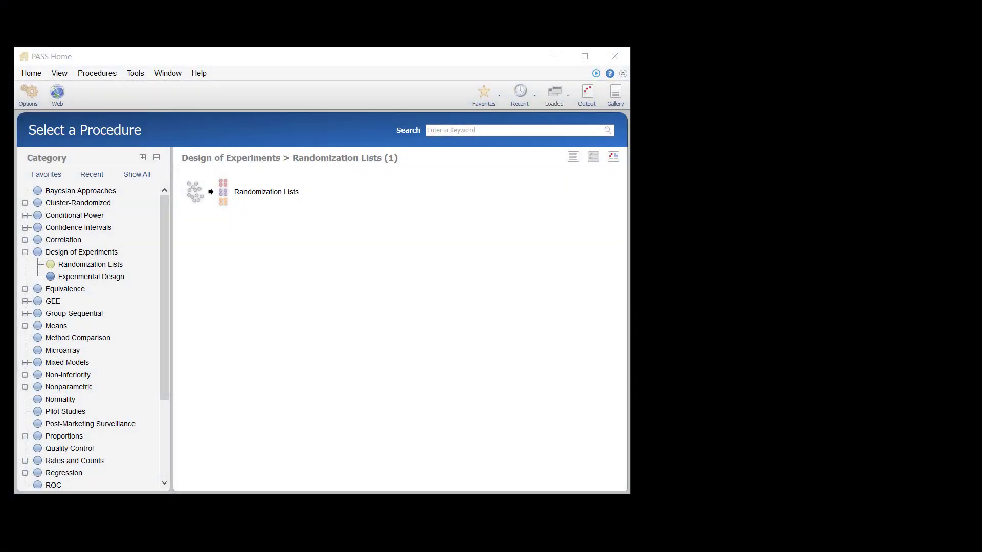
Open Randomization Lists from the Design of Experiments category in PASS Home
{"action": "left_click", "coordinate": [237, 191]}
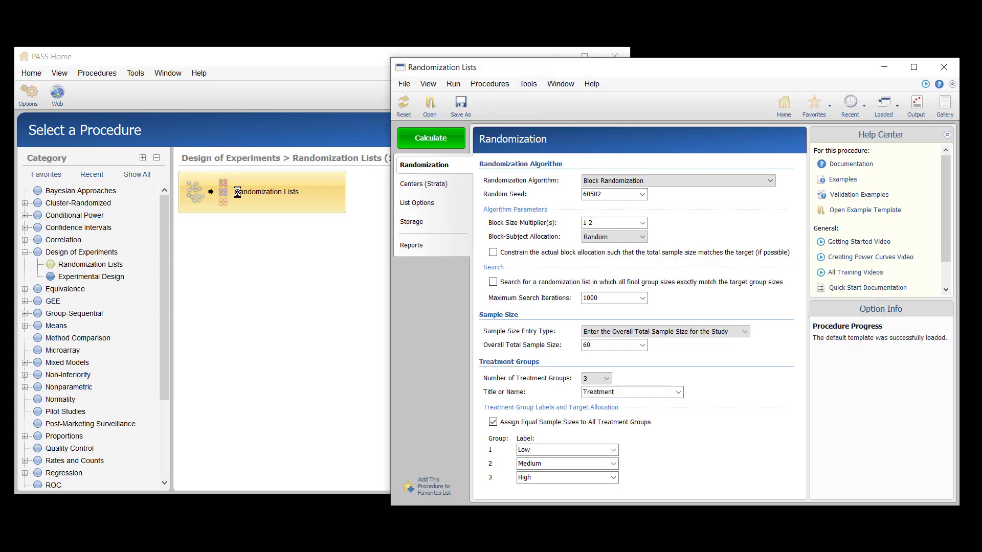
{"action": "mouse_move", "coordinate": [643, 252]}
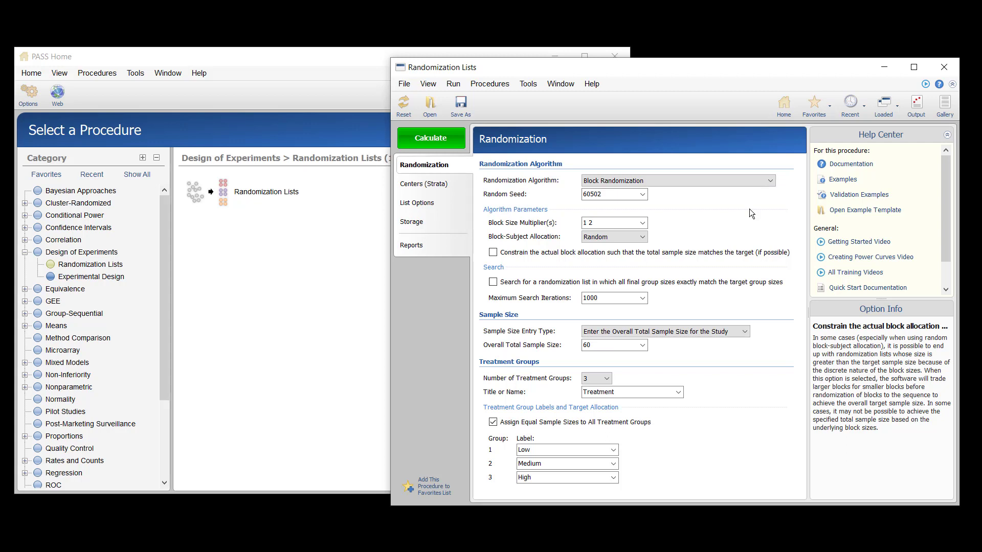
Keep Block Randomization as the algorithm, with random seed 60502
{"action": "left_click", "coordinate": [754, 181]}
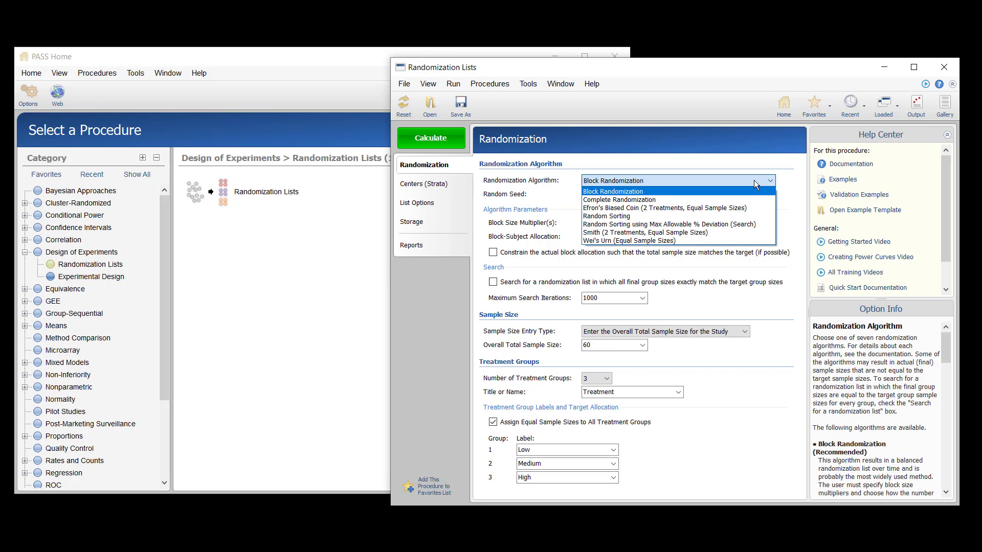
{"action": "left_click", "coordinate": [792, 219]}
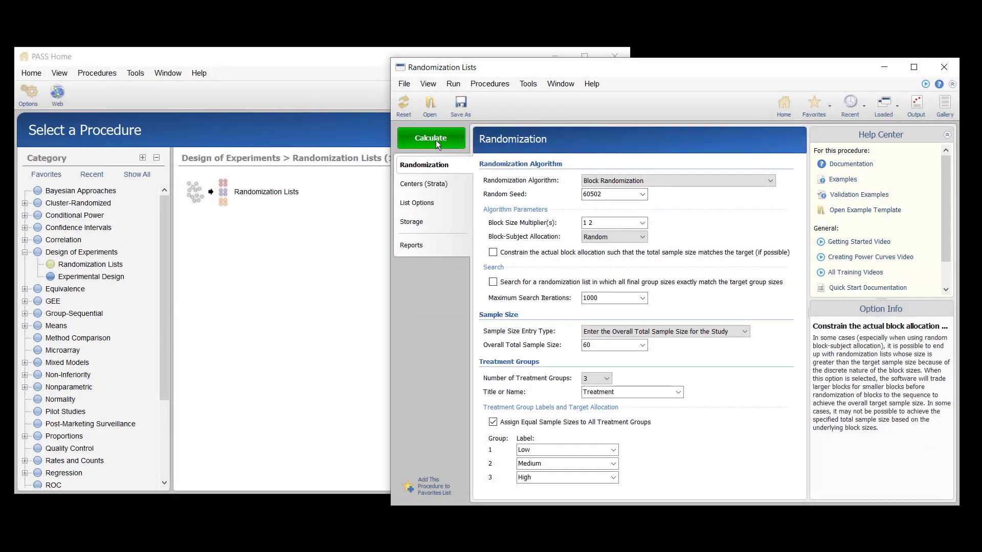
{"action": "left_click", "coordinate": [436, 141]}
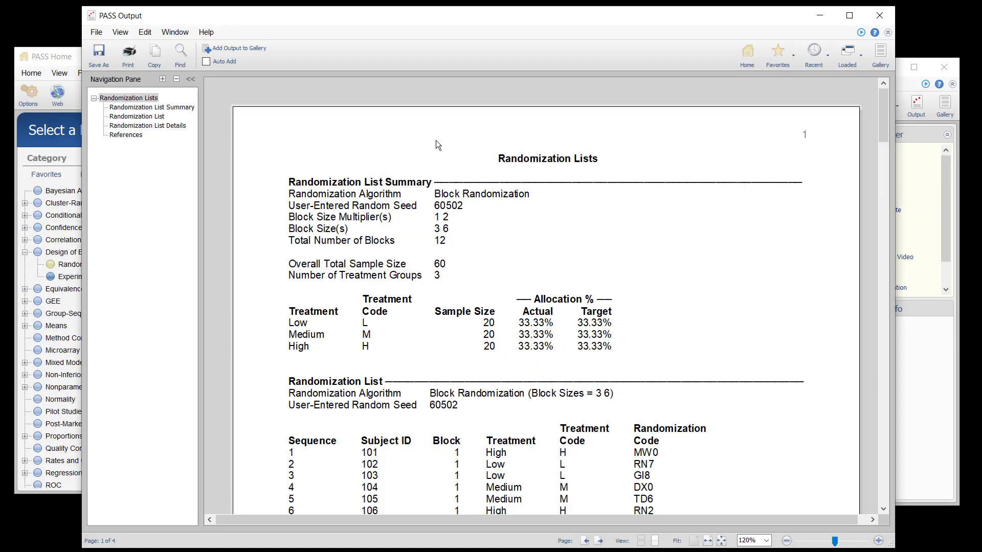
{"action": "scroll", "coordinate": [757, 244], "scroll_direction": "down", "scroll_amount": 1}
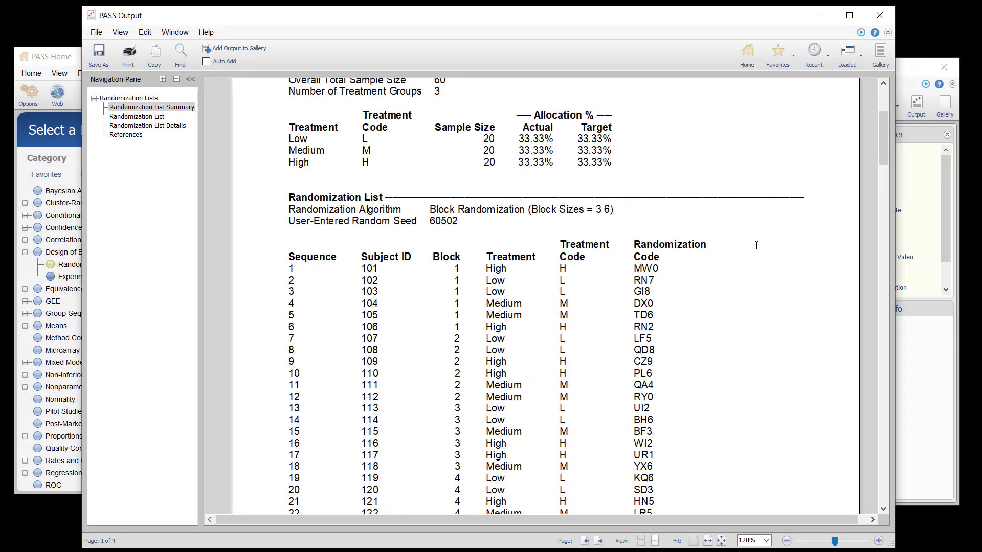
{"action": "scroll", "coordinate": [757, 245], "scroll_direction": "down", "scroll_amount": 1}
{"action": "scroll", "coordinate": [756, 247], "scroll_direction": "down", "scroll_amount": 1}
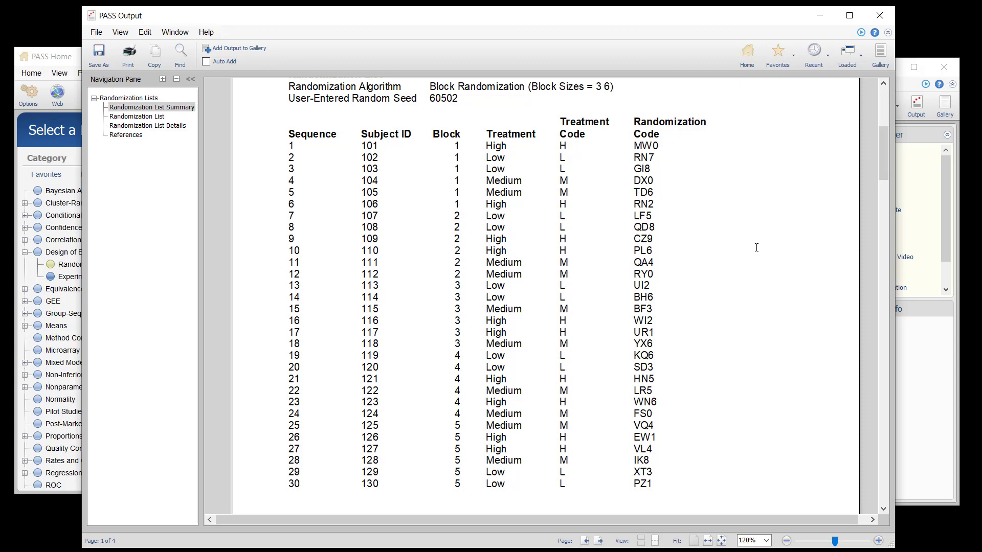
{"action": "scroll", "coordinate": [756, 247], "scroll_direction": "down", "scroll_amount": 2}
{"action": "scroll", "coordinate": [755, 248], "scroll_direction": "down", "scroll_amount": 5}
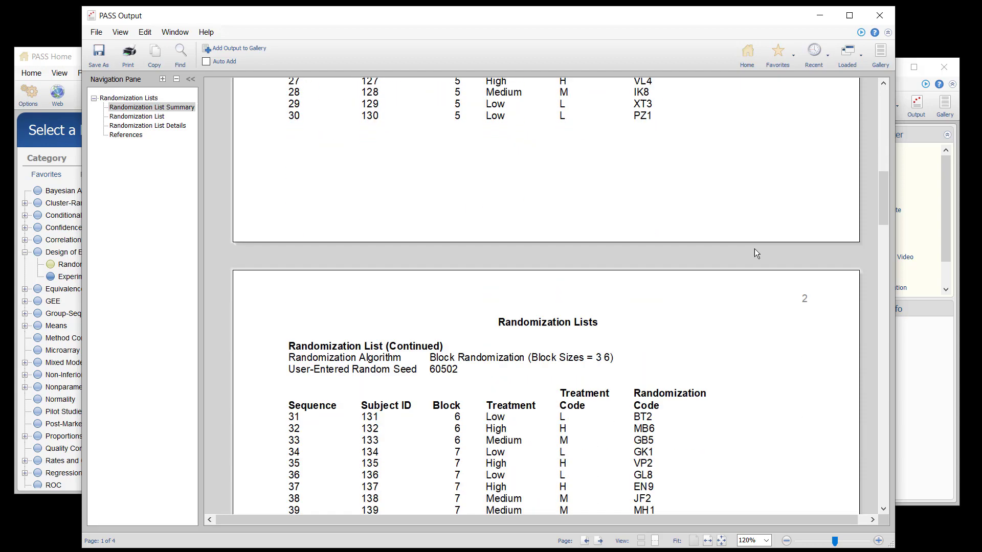
{"action": "scroll", "coordinate": [754, 249], "scroll_direction": "down", "scroll_amount": 3}
{"action": "scroll", "coordinate": [754, 250], "scroll_direction": "down", "scroll_amount": 8}
{"action": "scroll", "coordinate": [754, 253], "scroll_direction": "down", "scroll_amount": 8}
{"action": "scroll", "coordinate": [753, 254], "scroll_direction": "down", "scroll_amount": 5}
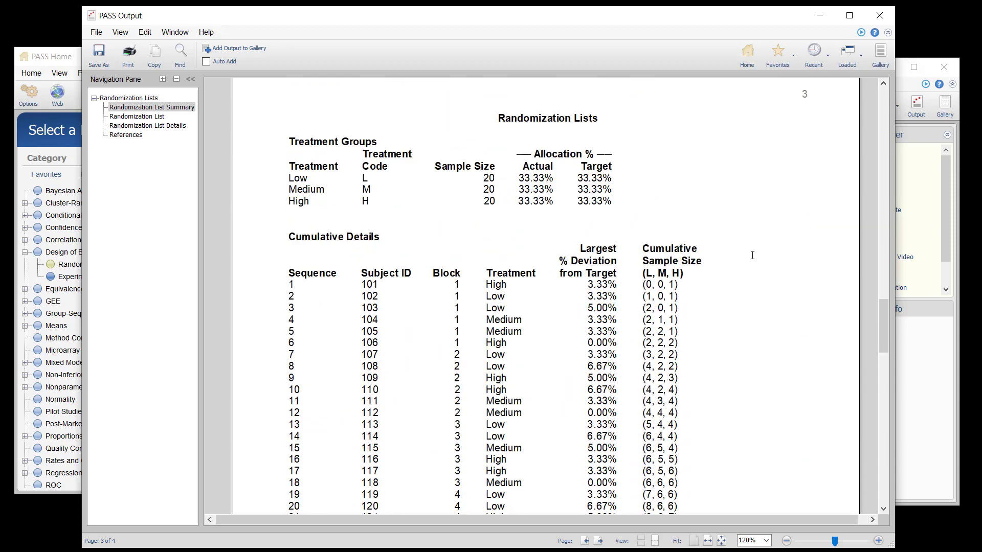
{"action": "scroll", "coordinate": [753, 254], "scroll_direction": "down", "scroll_amount": 3}
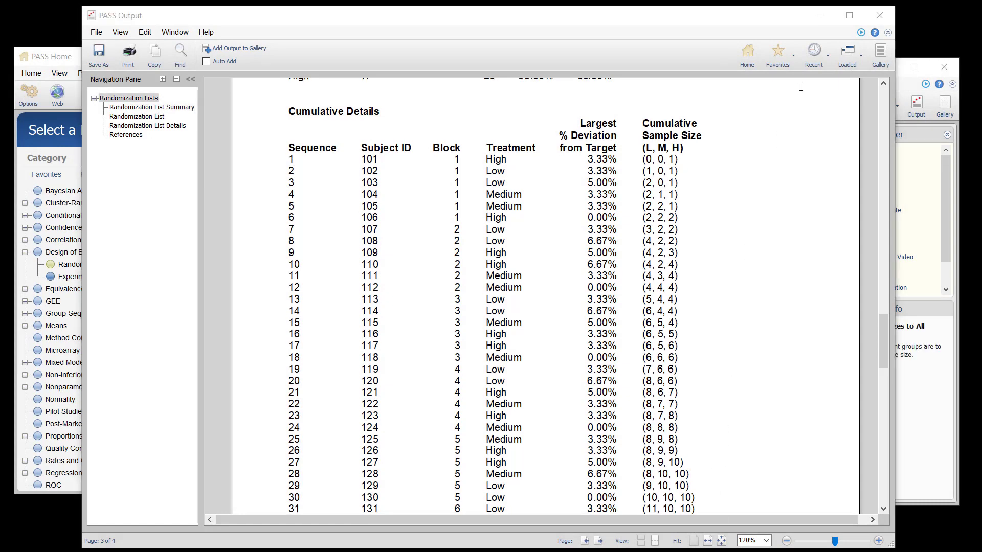
Close the report and allow unequal group sizes for a 2:1:1 allocation
{"action": "left_click", "coordinate": [884, 15]}
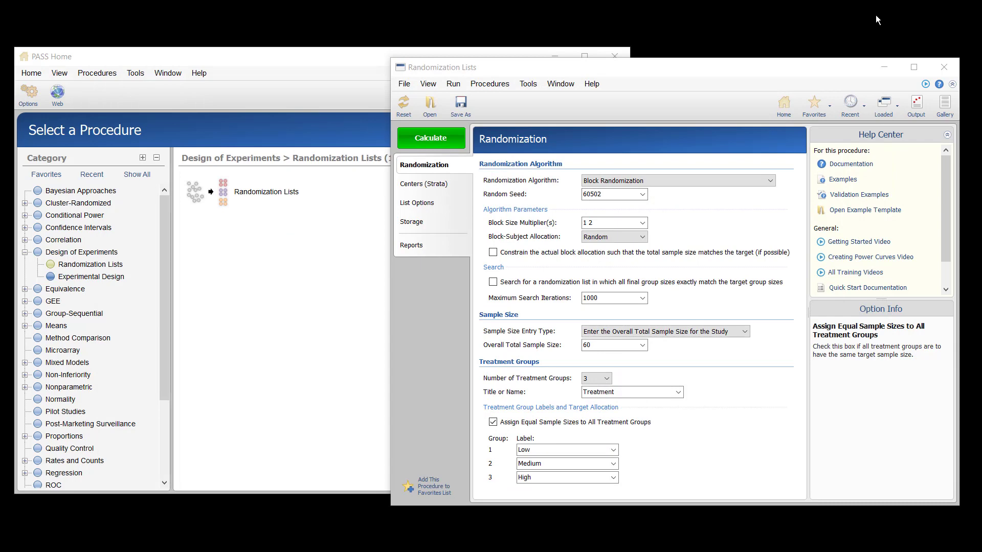
{"action": "left_click", "coordinate": [494, 423]}
{"action": "left_click", "coordinate": [641, 449]}
{"action": "type", "text": "2"}
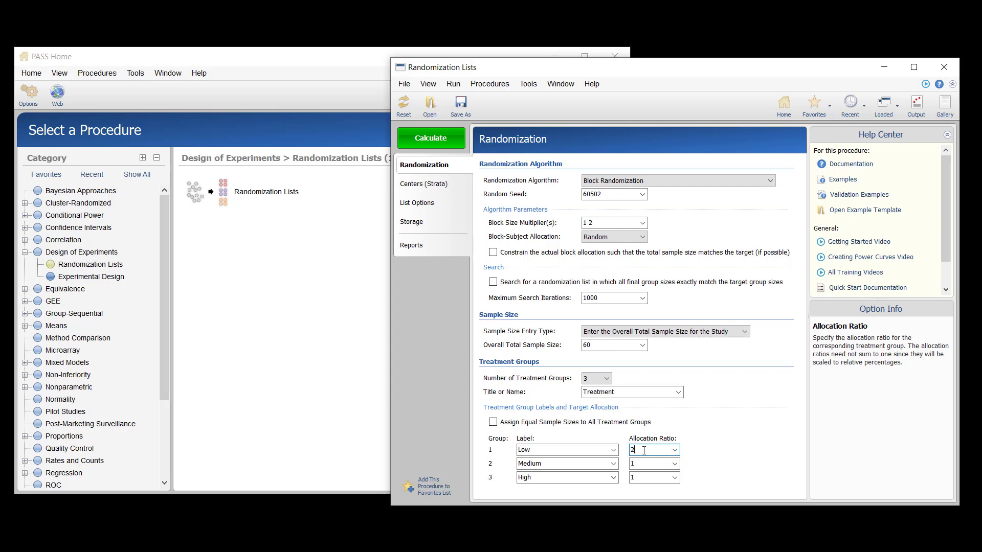
Stratify the randomization list across 4 centers
{"action": "left_click", "coordinate": [444, 184]}
{"action": "left_click", "coordinate": [619, 180]}
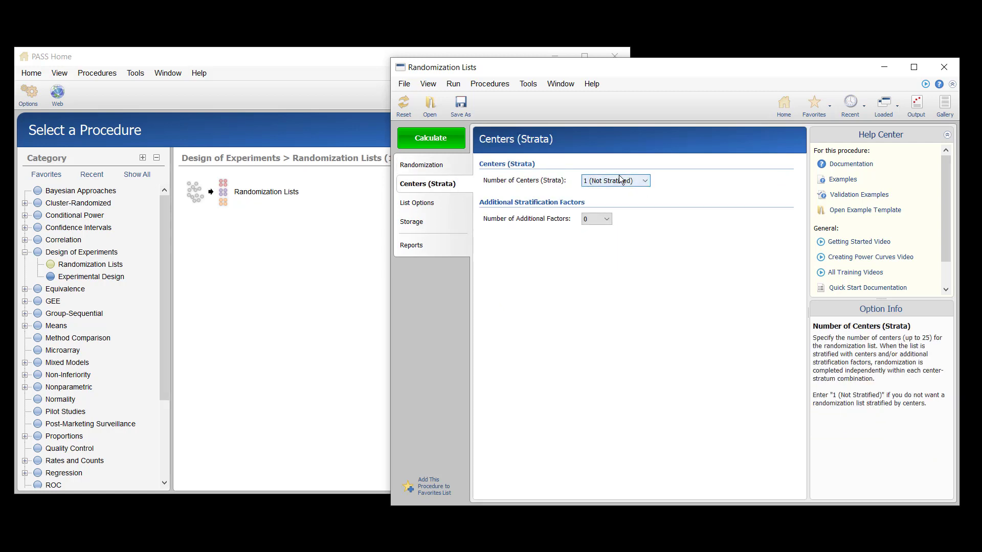
{"action": "left_click", "coordinate": [603, 216]}
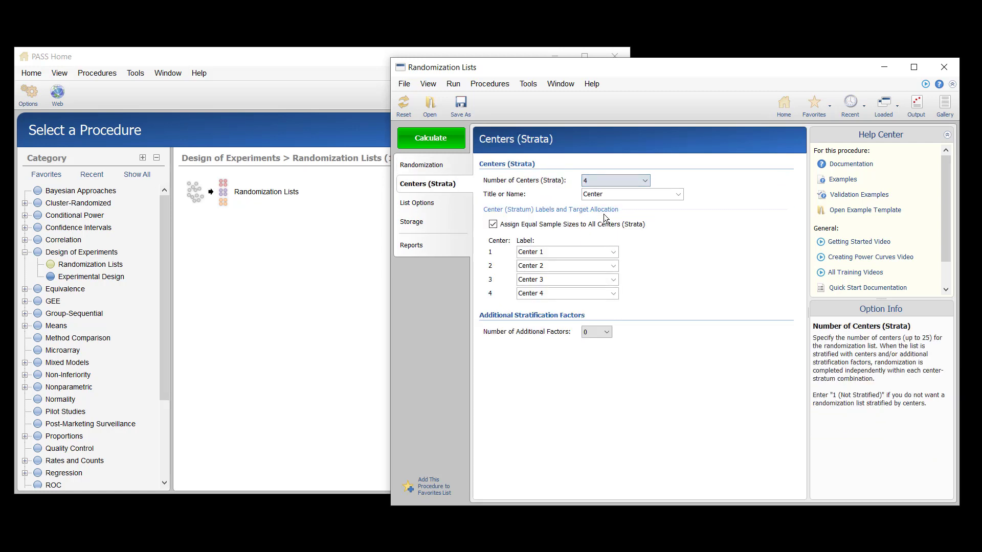
{"action": "left_click", "coordinate": [453, 169]}
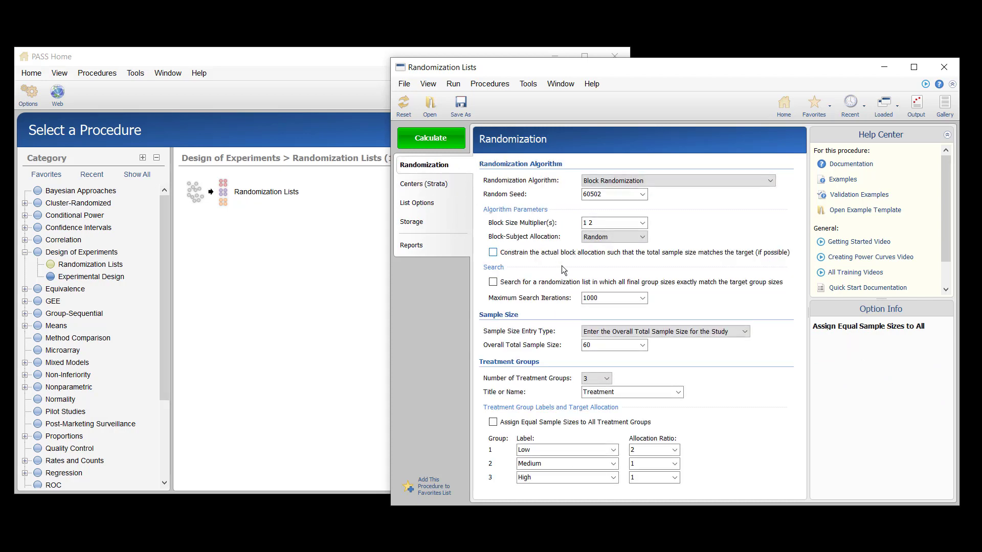
Enter individual center sample sizes, setting each center to 80
{"action": "left_click", "coordinate": [600, 332]}
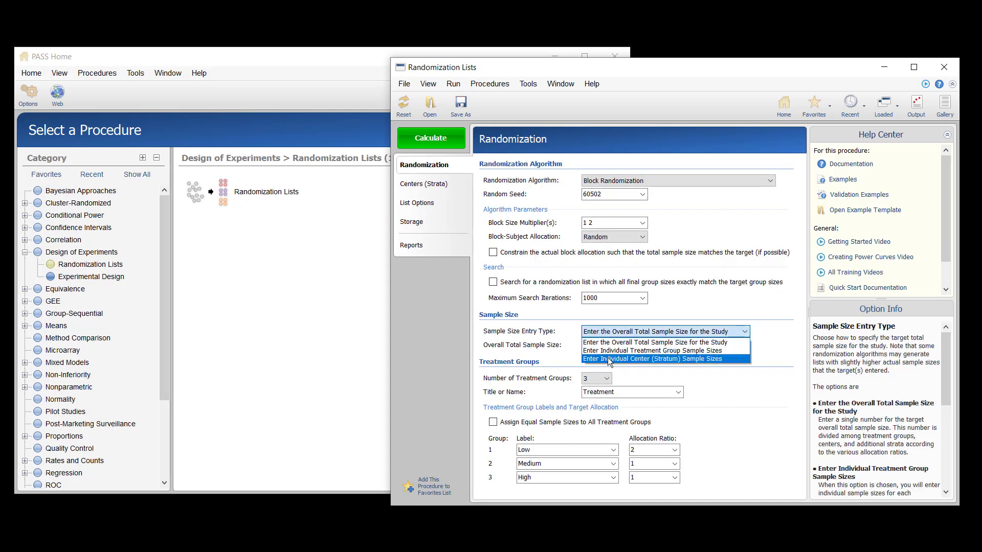
{"action": "left_click", "coordinate": [608, 359]}
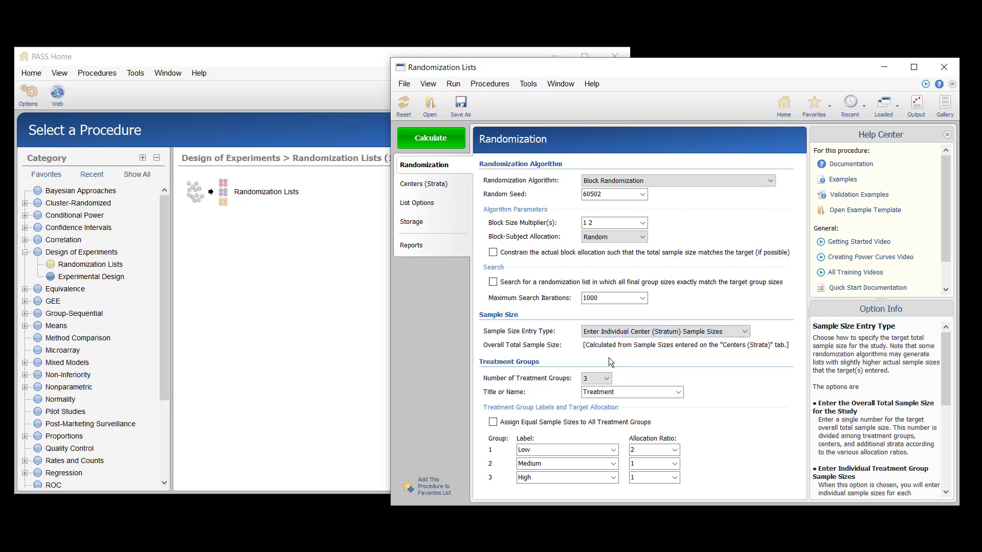
{"action": "left_click", "coordinate": [445, 184]}
{"action": "double_click", "coordinate": [747, 225]}
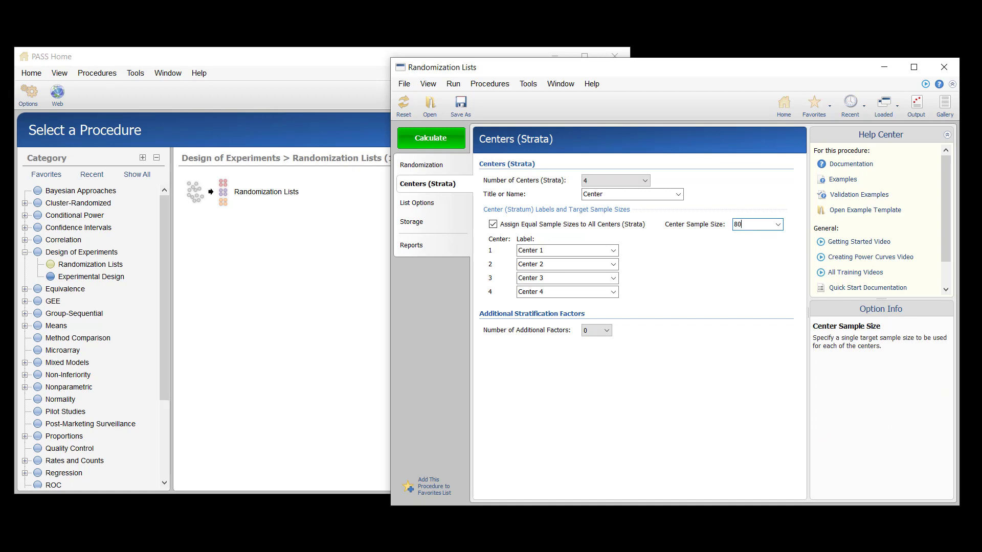
Enter block size multipliers 1 2 3 and choose Equal block-subject allocation
{"action": "left_click", "coordinate": [447, 168]}
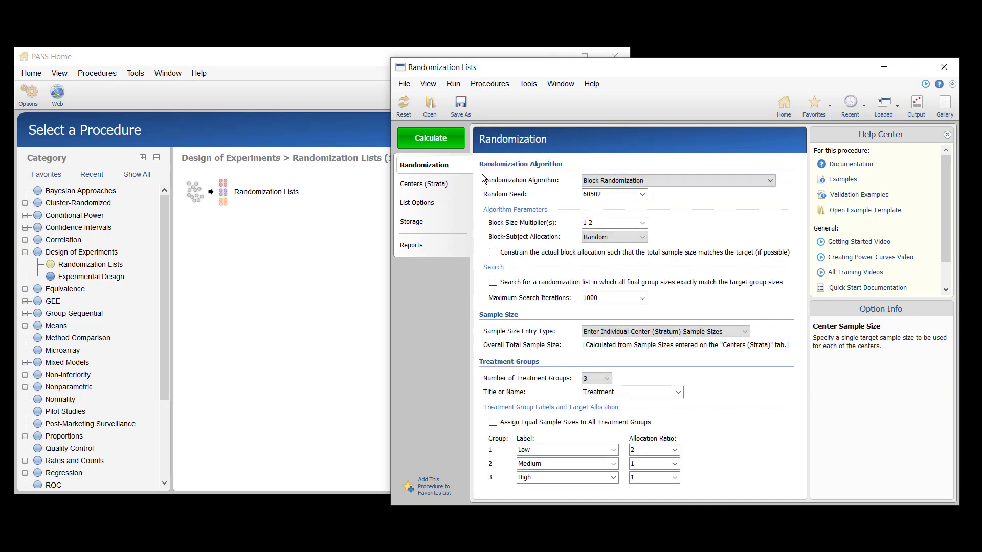
{"action": "left_click", "coordinate": [596, 222]}
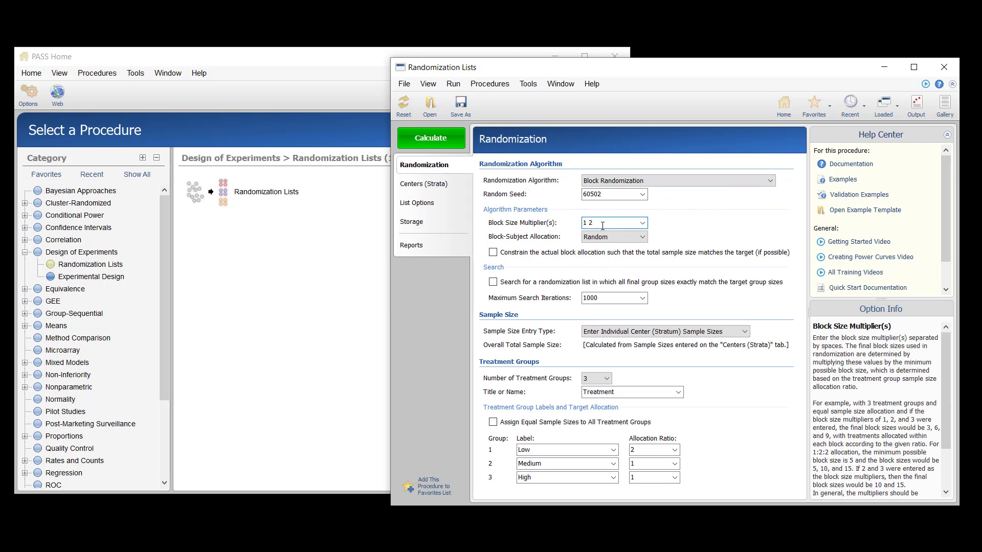
{"action": "type", "text": " 3"}
{"action": "left_click", "coordinate": [601, 236]}
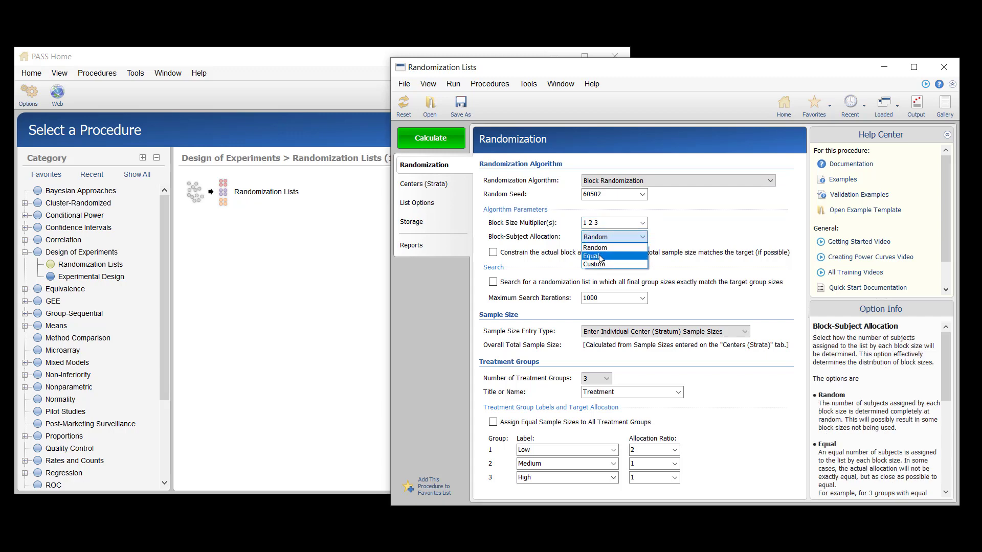
{"action": "left_click", "coordinate": [600, 256]}
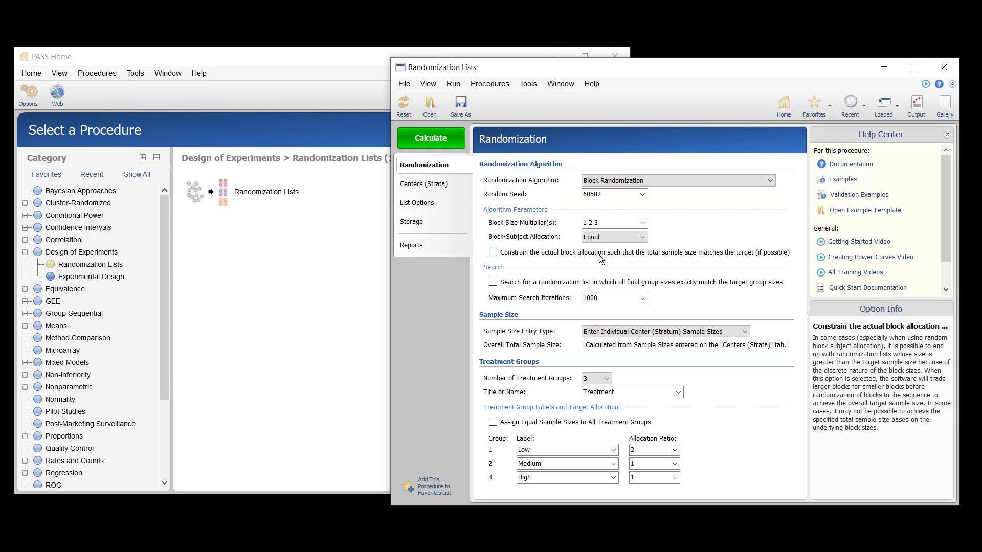
Write the list to a spreadsheet, set random seed 102203, and calculate
{"action": "left_click", "coordinate": [442, 221]}
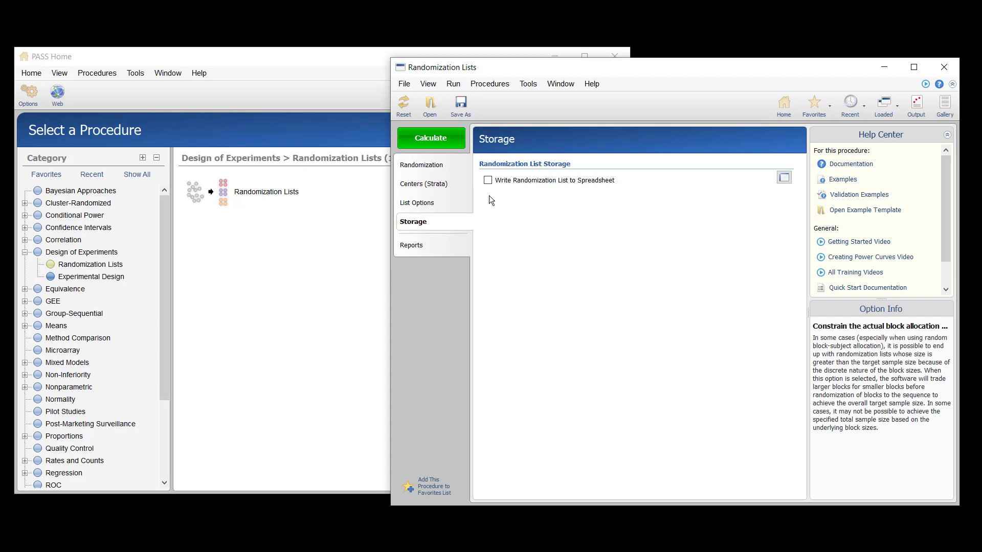
{"action": "left_click", "coordinate": [487, 180]}
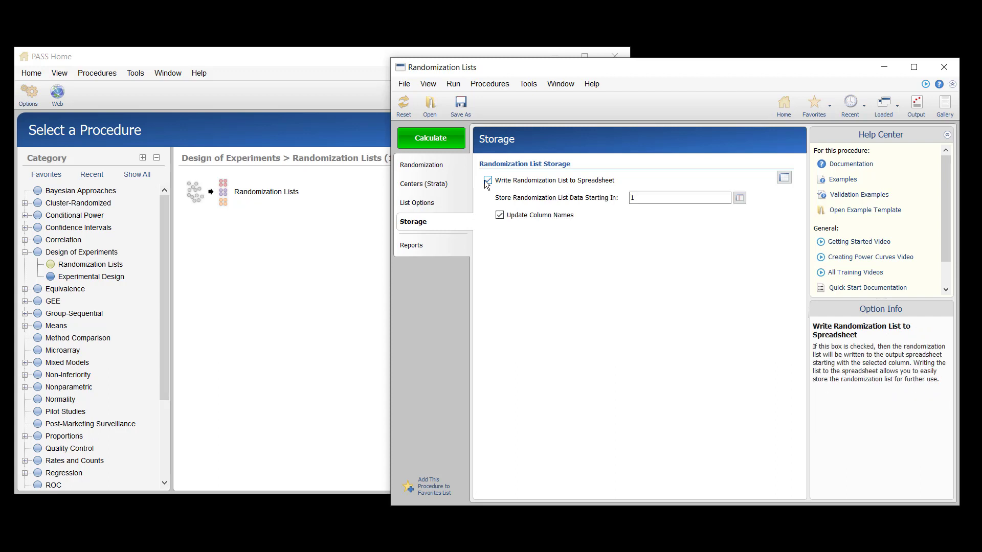
{"action": "left_click", "coordinate": [447, 164]}
{"action": "double_click", "coordinate": [606, 197]}
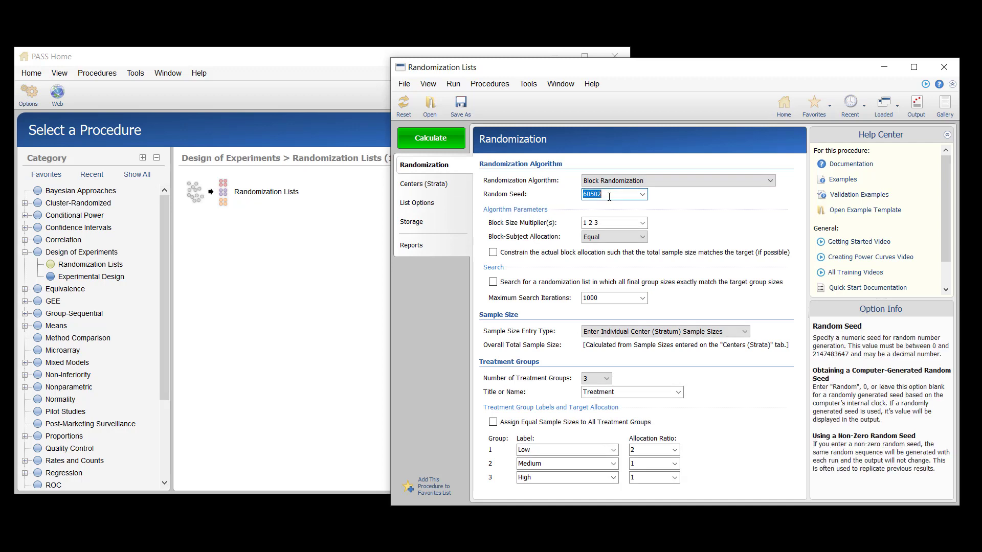
{"action": "type", "text": "10"}
{"action": "type", "text": "22"}
{"action": "type", "text": "03"}
{"action": "left_click", "coordinate": [434, 138]}
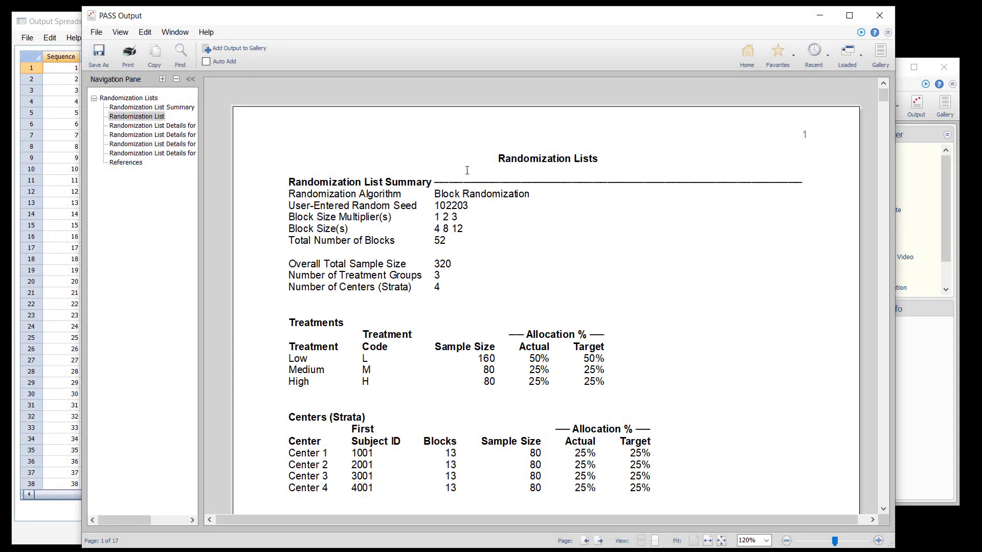
{"action": "scroll", "coordinate": [467, 171], "scroll_direction": "down", "scroll_amount": 8}
{"action": "scroll", "coordinate": [466, 170], "scroll_direction": "down", "scroll_amount": 2}
{"action": "scroll", "coordinate": [466, 170], "scroll_direction": "down", "scroll_amount": 2}
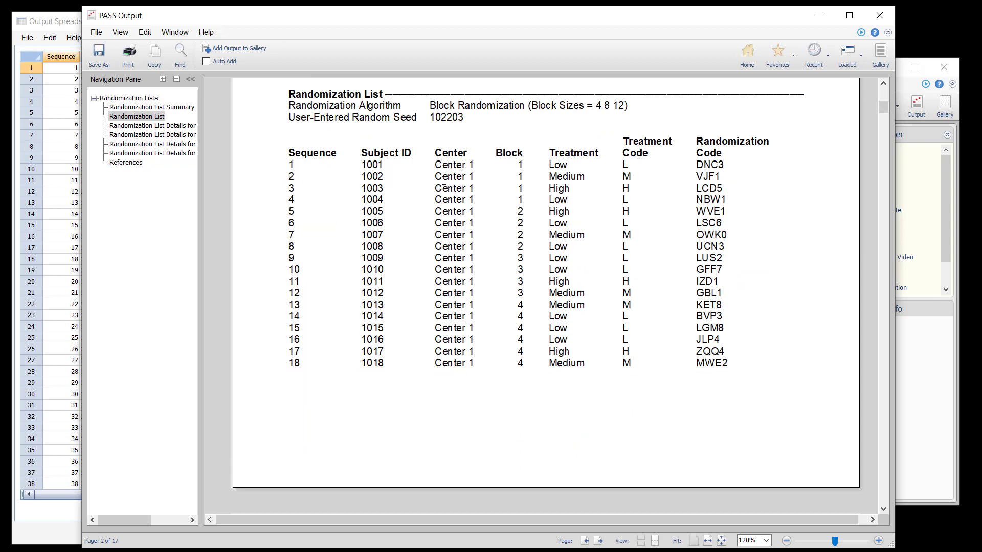
Compare the report's Randomization List table with the Output Spreadsheet window
{"action": "left_click", "coordinate": [51, 22]}
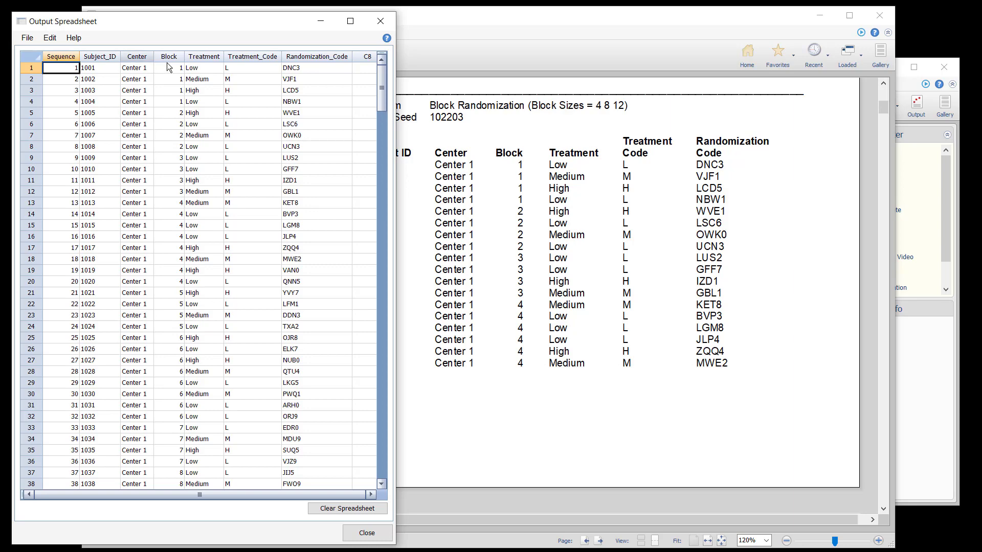
{"action": "left_click", "coordinate": [461, 19]}
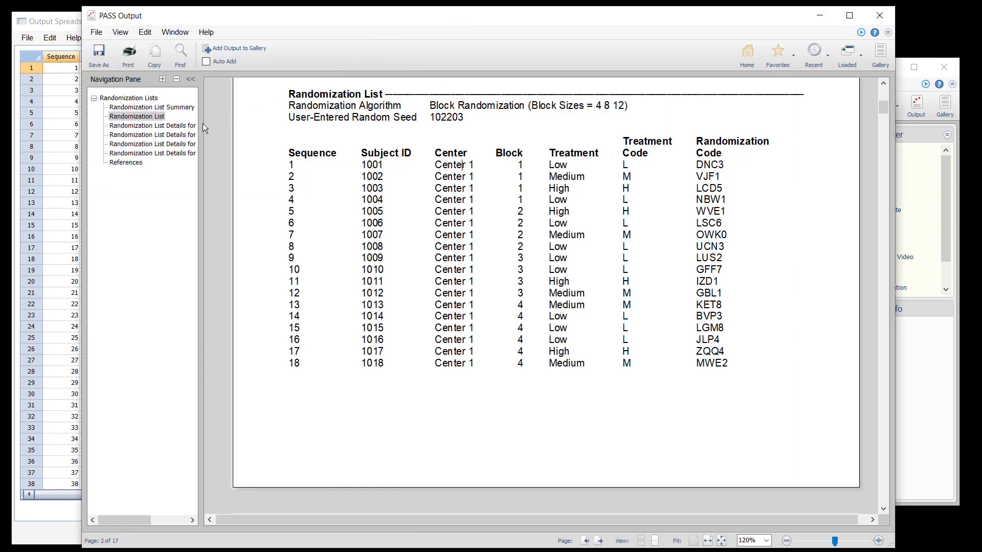
Step through the Strata Combination details for Centers 1, 2, 3 and 4
{"action": "left_click", "coordinate": [160, 127]}
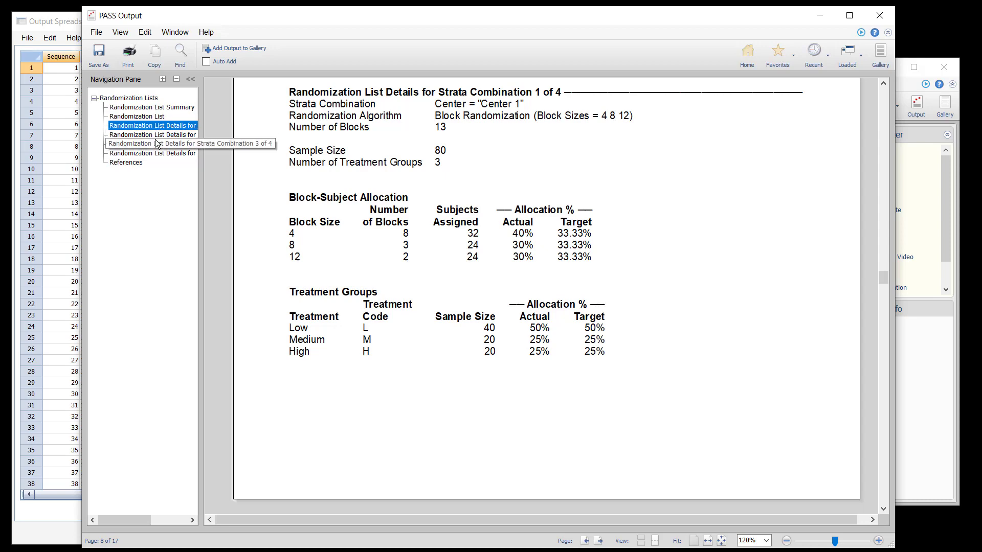
{"action": "left_click", "coordinate": [156, 136]}
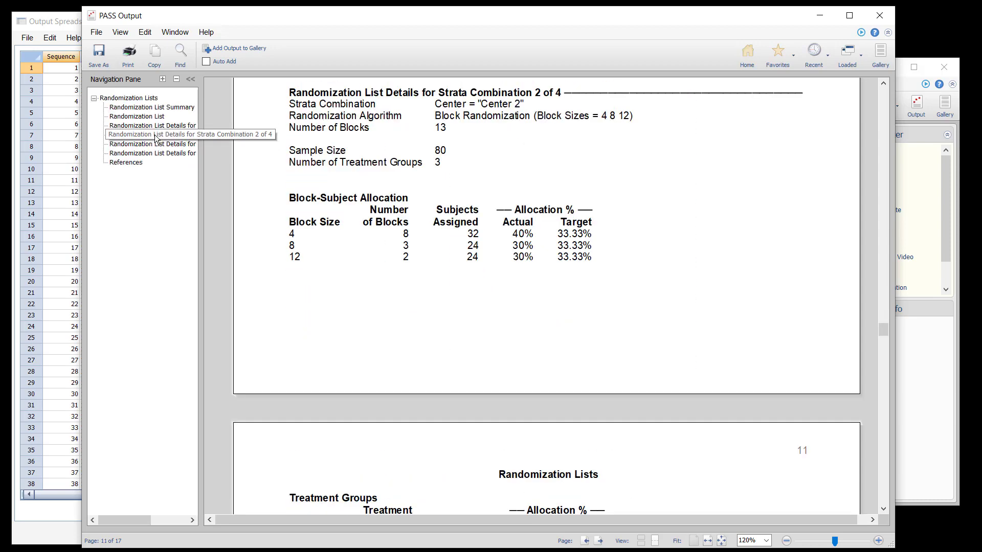
{"action": "left_click", "coordinate": [155, 144]}
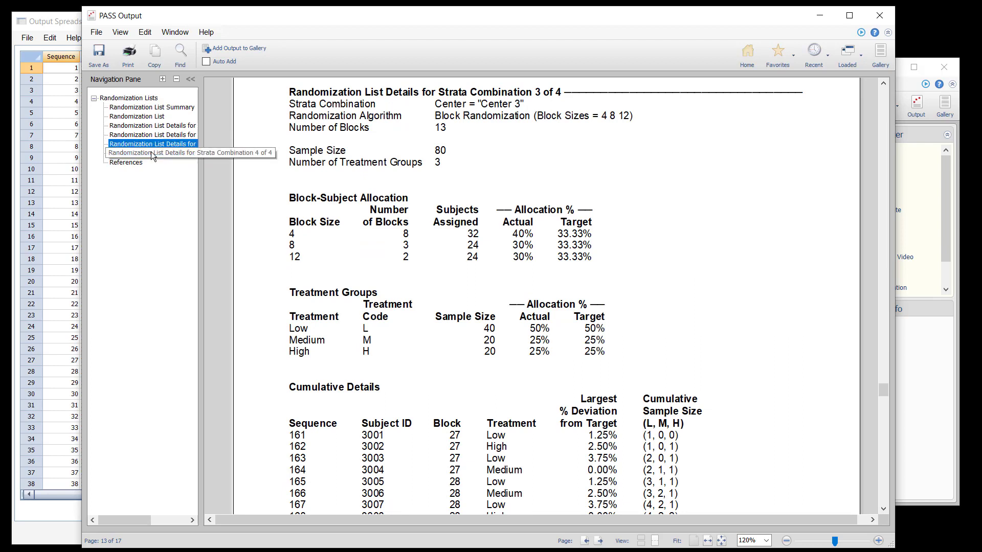
{"action": "left_click", "coordinate": [152, 156]}
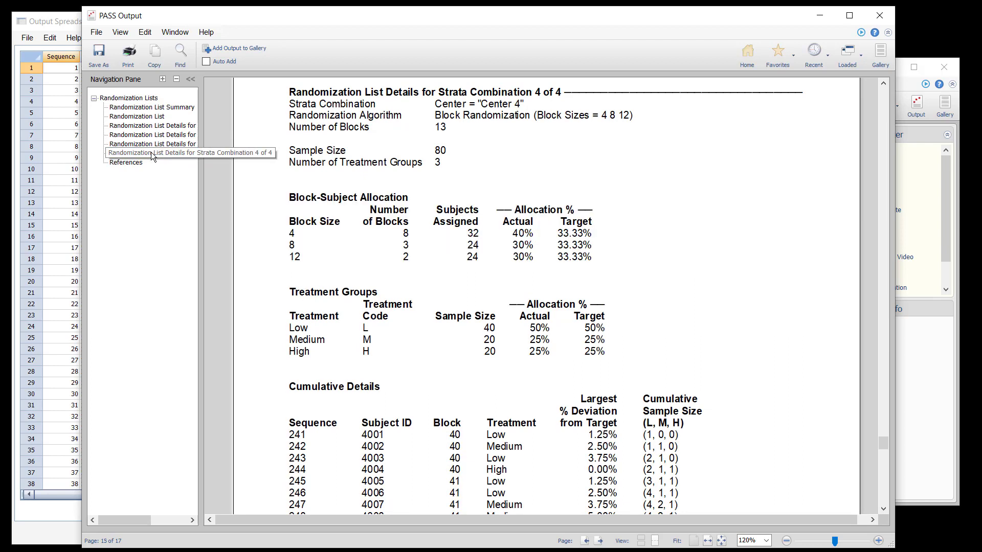